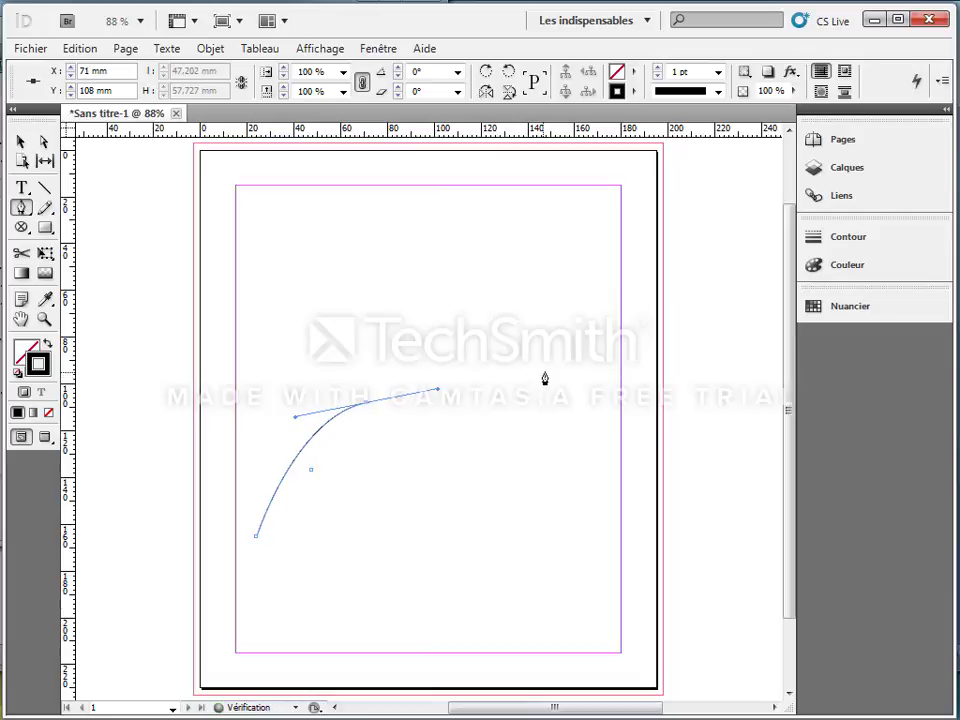
# - Extend the open Pen path with two more smooth anchor points, ending near X 171 mm, Y 33 mm in the page's upper area
pyautogui.moveTo(548, 368); pyautogui.dragTo(583, 279)
pyautogui.moveTo(599, 228); pyautogui.dragTo(650, 214)
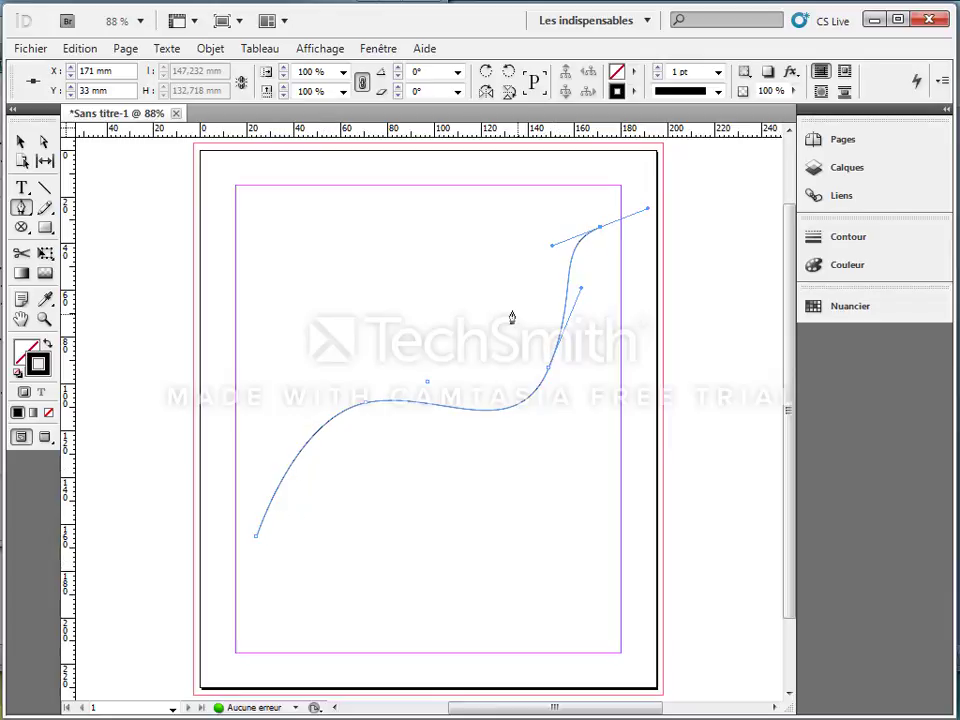
# - Add the text "formatrion indesign" along the curved path
pyautogui.click(22, 188)
pyautogui.click(75, 207)
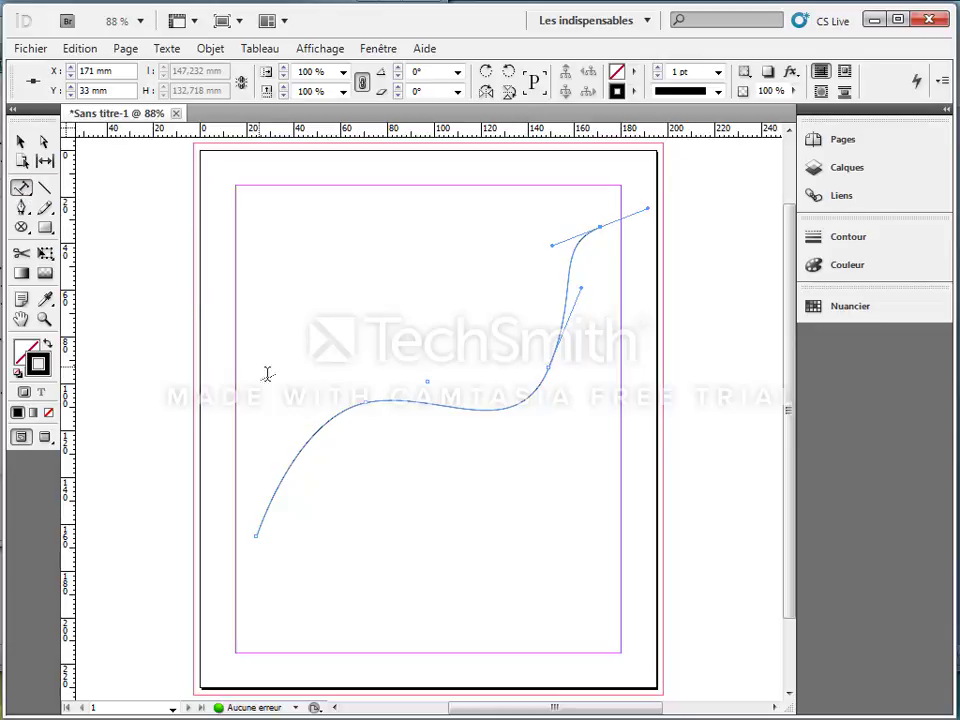
pyautogui.click(405, 397)
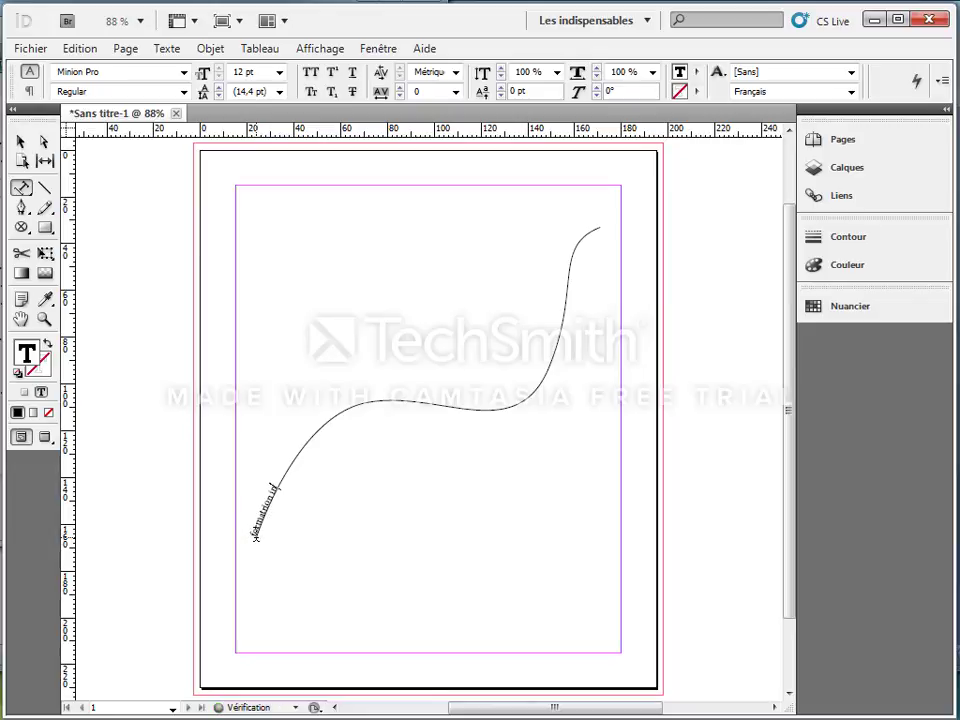
pyautogui.moveTo(256, 537); pyautogui.dragTo(257, 505)
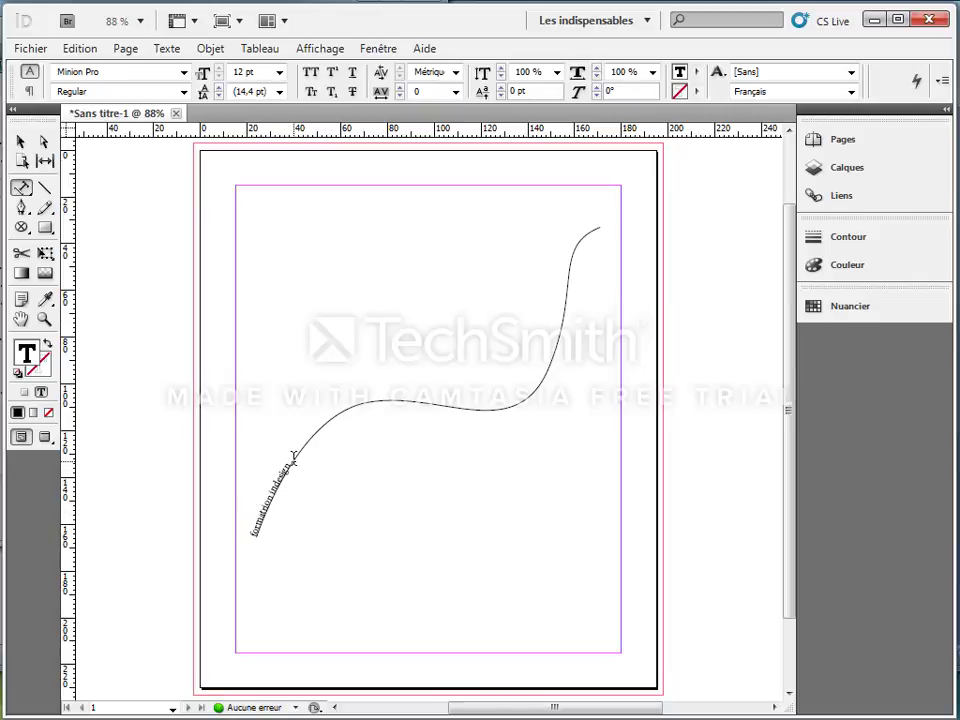
# - Set the font size of all the text on the curve to 36 pt
pyautogui.moveTo(294, 459)
pyautogui.mouseDown()
pyautogui.moveTo(259, 490)
pyautogui.moveTo(248, 540)
pyautogui.moveTo(292, 461)
pyautogui.mouseUp()
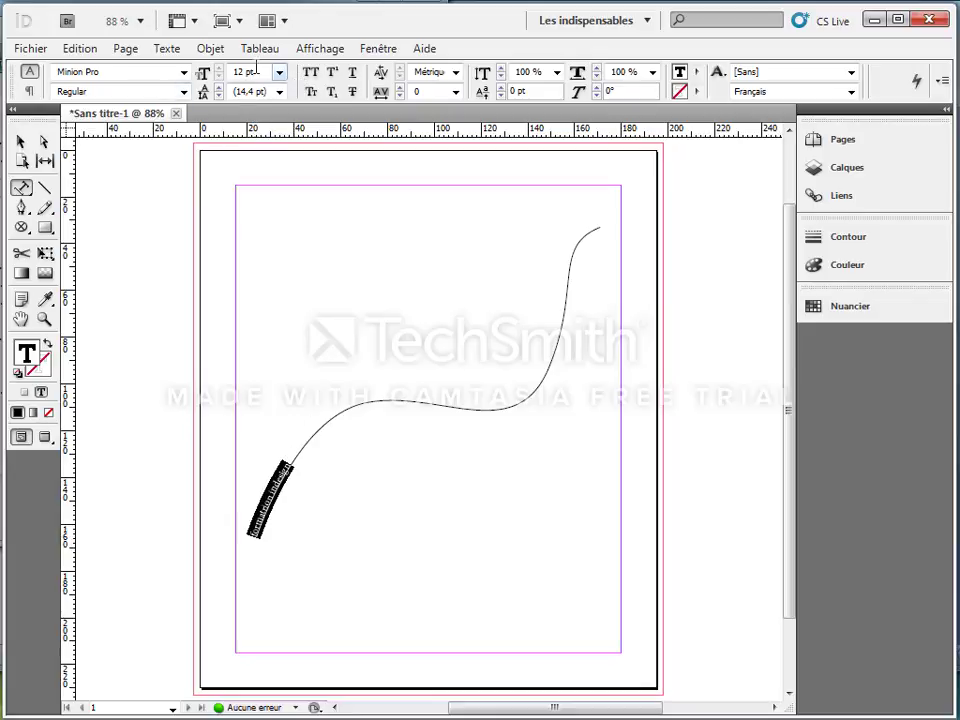
pyautogui.click(279, 72)
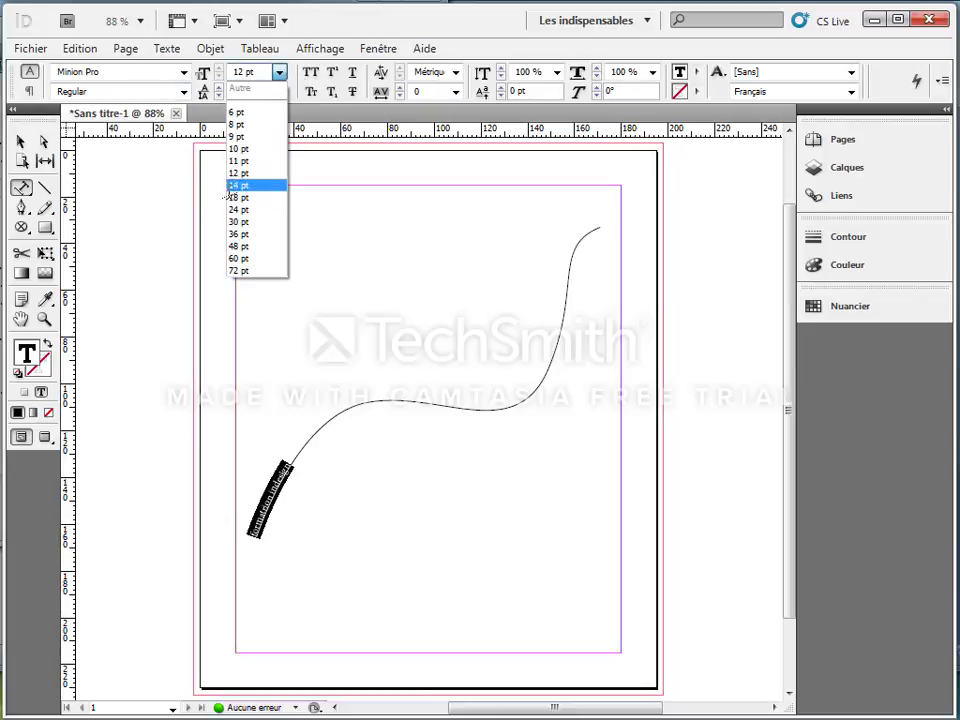
pyautogui.click(240, 233)
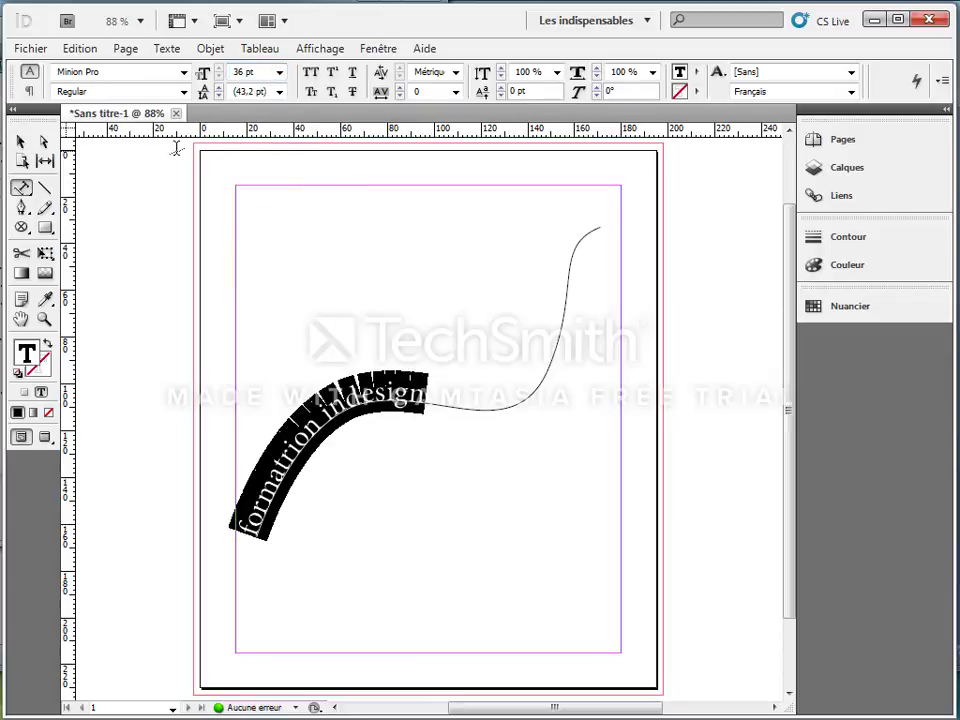
# - Slide the start bracket of the curved text up along the path so the text begins near the first bend
pyautogui.click(44, 141)
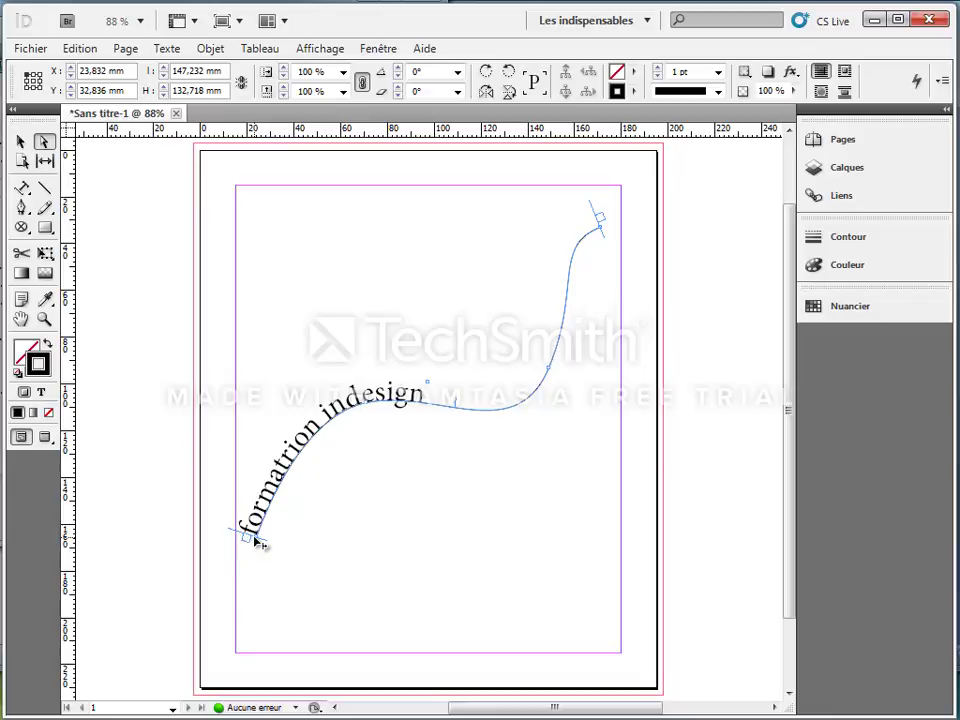
pyautogui.moveTo(258, 541); pyautogui.dragTo(297, 491)
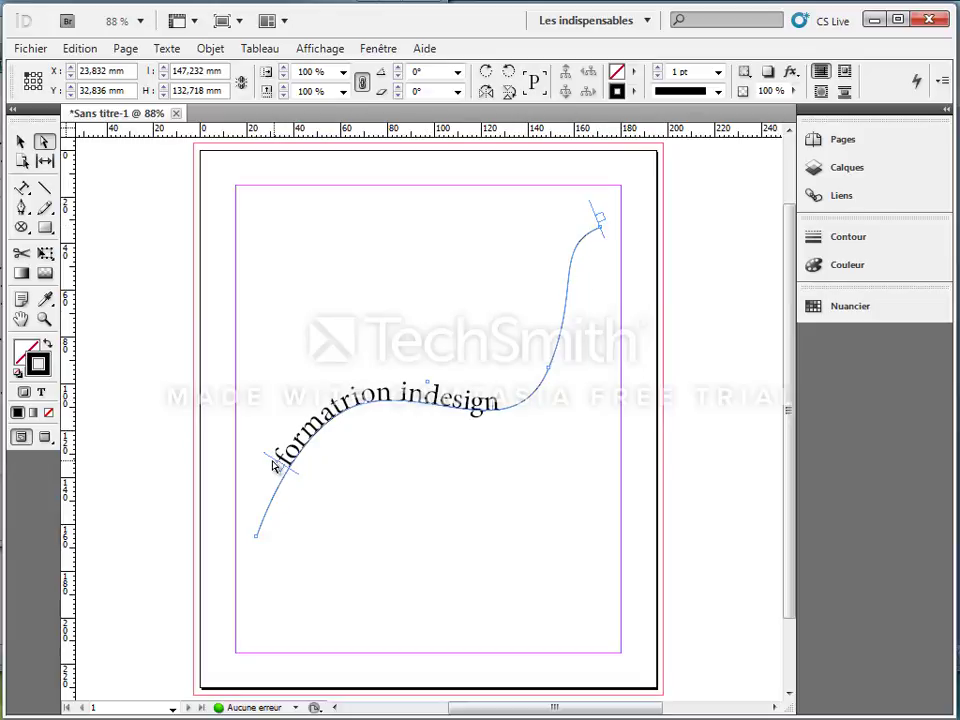
pyautogui.moveTo(279, 465); pyautogui.dragTo(328, 424)
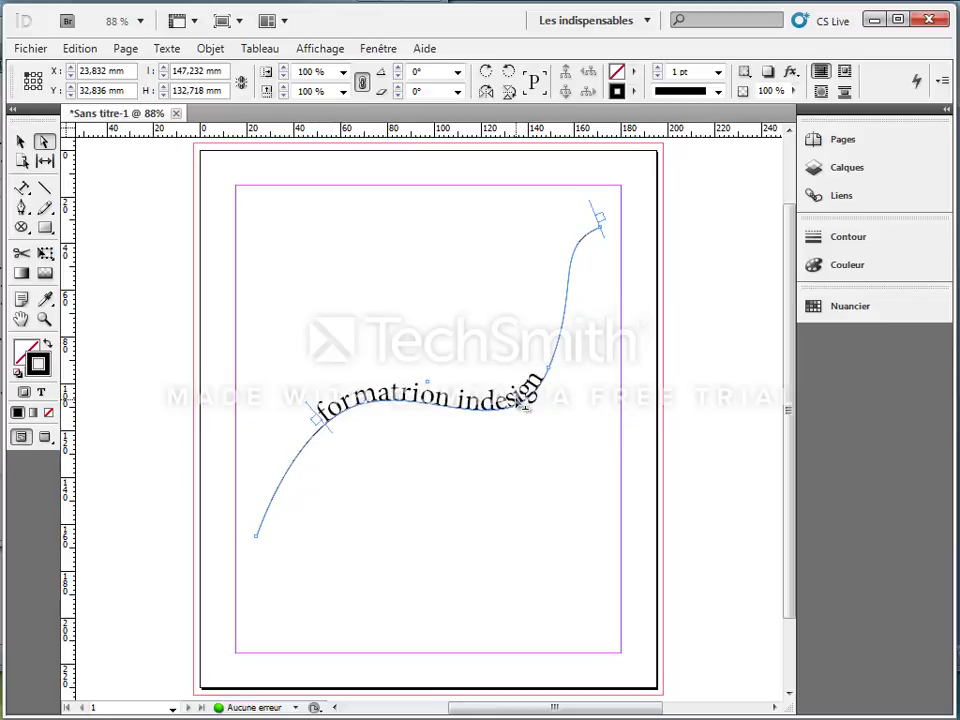
# - Flip the text to the underside of the curve, pull its upper bracket inward along the path, and flip it back on top
pyautogui.moveTo(527, 404)
pyautogui.mouseDown()
pyautogui.moveTo(555, 366)
pyautogui.moveTo(542, 381)
pyautogui.moveTo(553, 392)
pyautogui.moveTo(550, 383)
pyautogui.mouseUp()
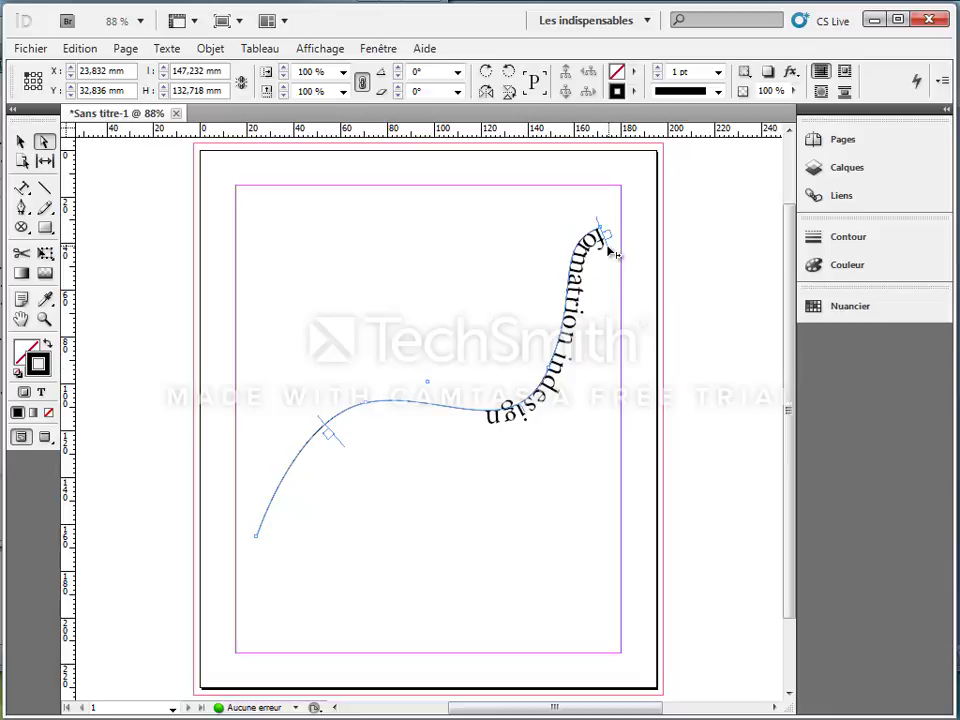
pyautogui.moveTo(603, 238); pyautogui.dragTo(557, 357)
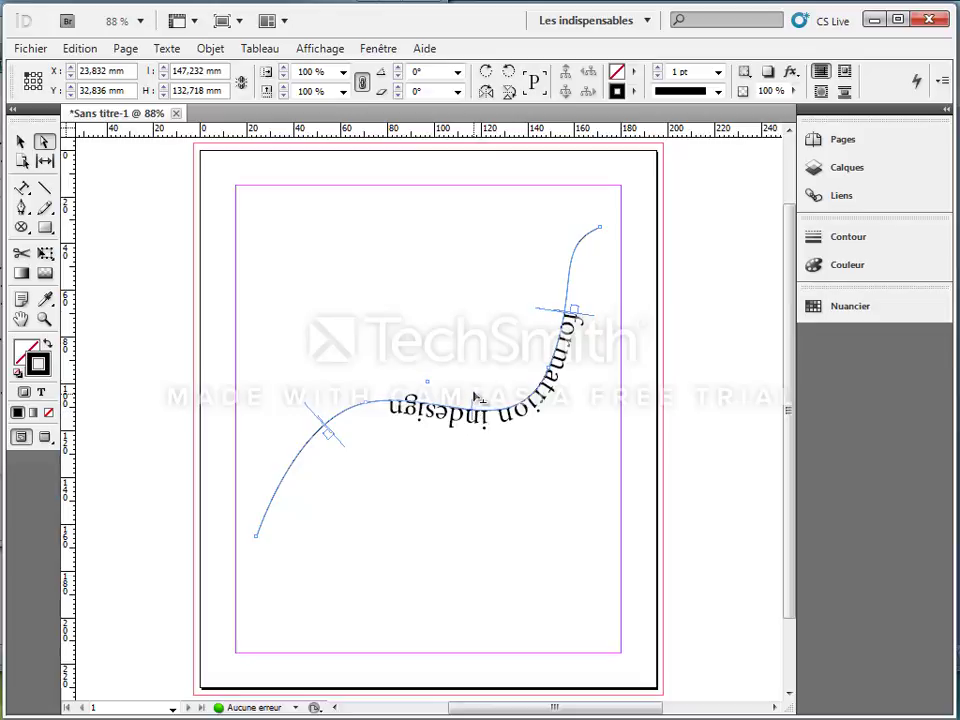
pyautogui.moveTo(477, 397); pyautogui.dragTo(510, 493)
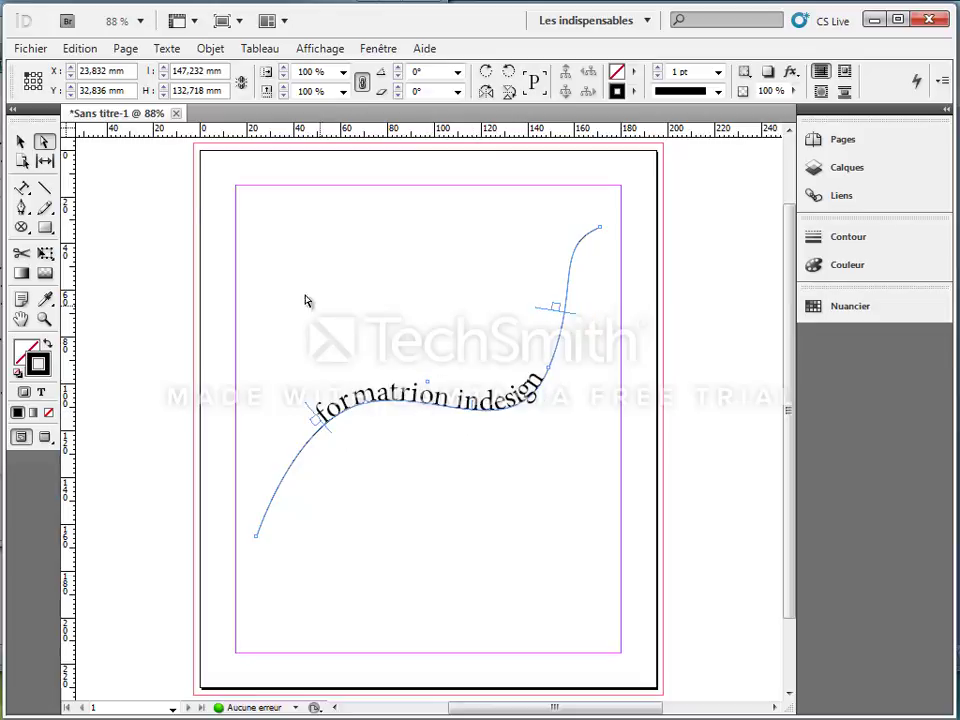
# - Reshape the curve by nudging its upper end anchor and raising the direction handle of the anchor at X 71 mm, Y 108 mm
pyautogui.click(43, 143)
pyautogui.click(600, 229)
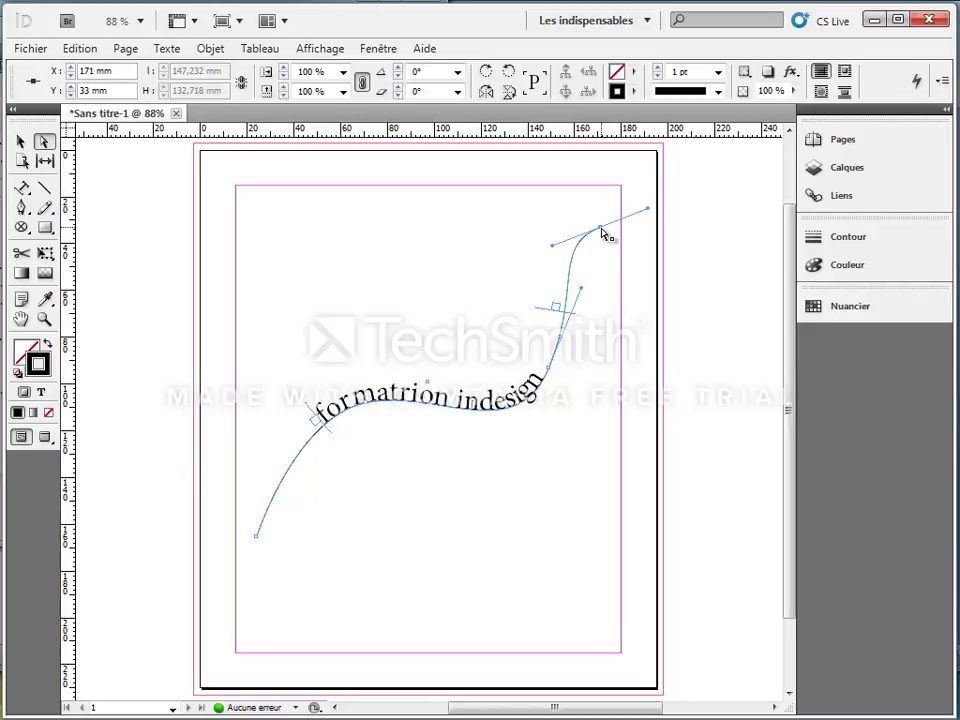
pyautogui.moveTo(602, 233)
pyautogui.mouseDown()
pyautogui.moveTo(600, 223)
pyautogui.moveTo(534, 229)
pyautogui.moveTo(487, 251)
pyautogui.moveTo(540, 229)
pyautogui.moveTo(600, 228)
pyautogui.mouseUp()
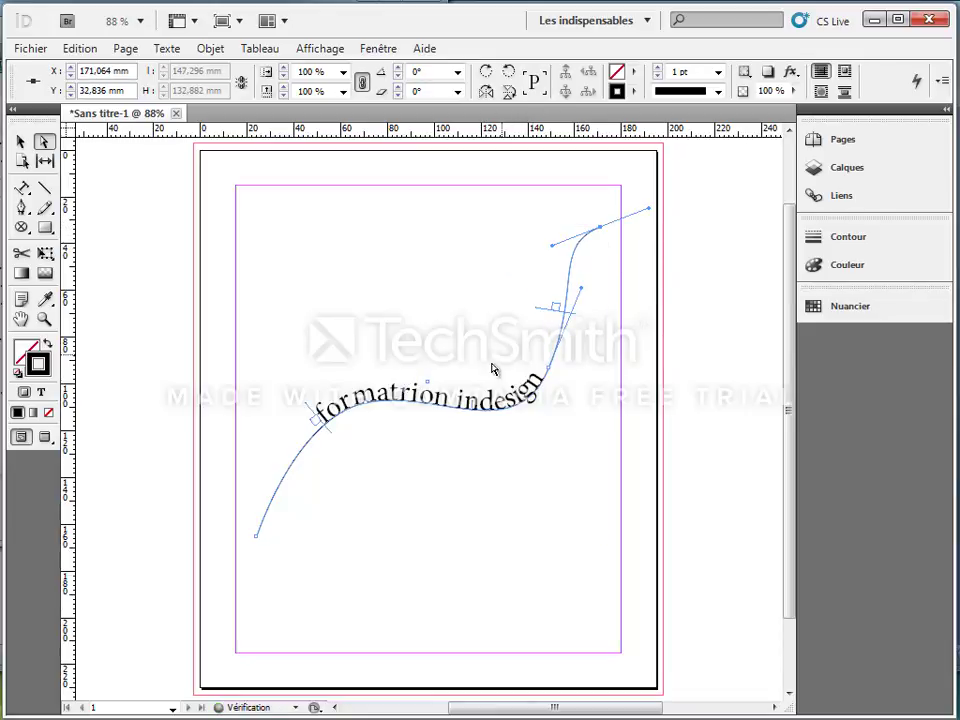
pyautogui.click(373, 400)
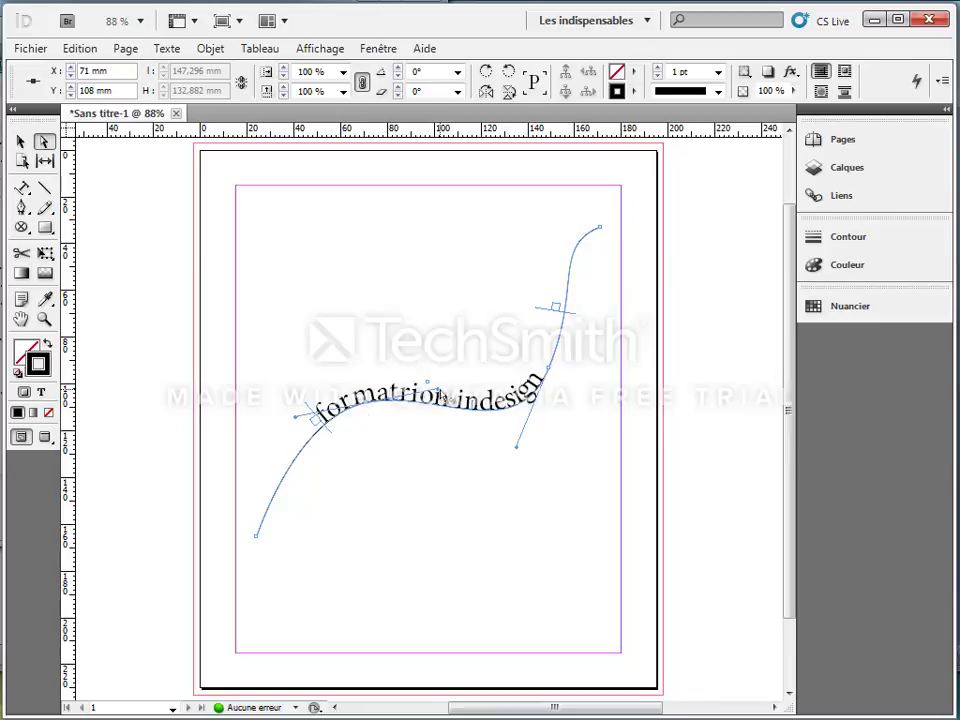
pyautogui.moveTo(445, 397); pyautogui.dragTo(441, 360)
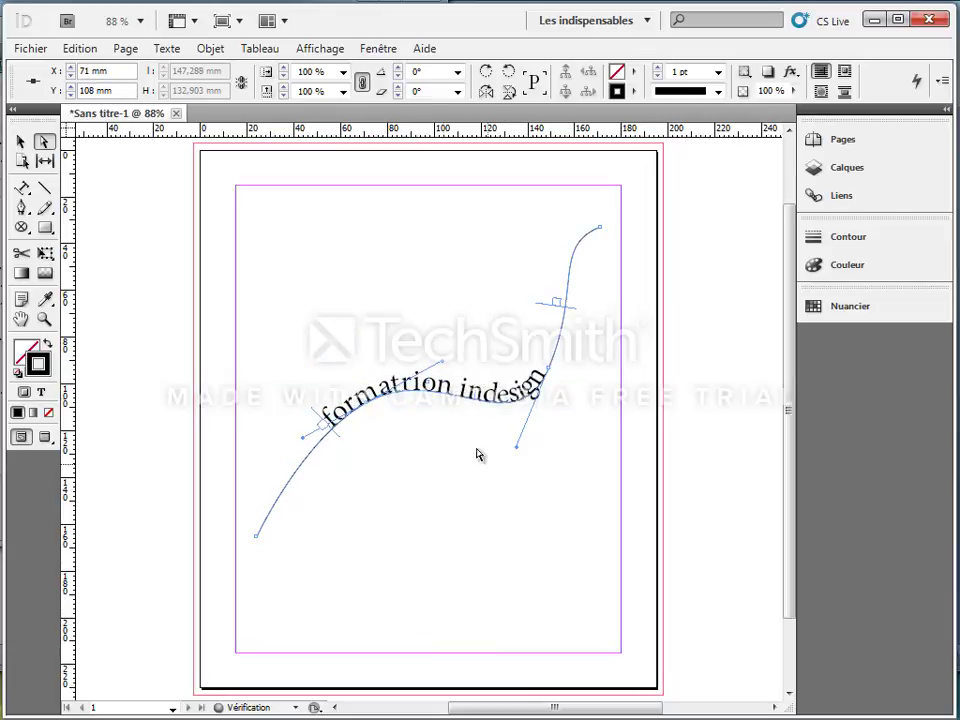
# - Draw an elliptical graphic frame about 72.5 × 70 mm below the curve and run placeholder text around its outline
pyautogui.click(21, 227)
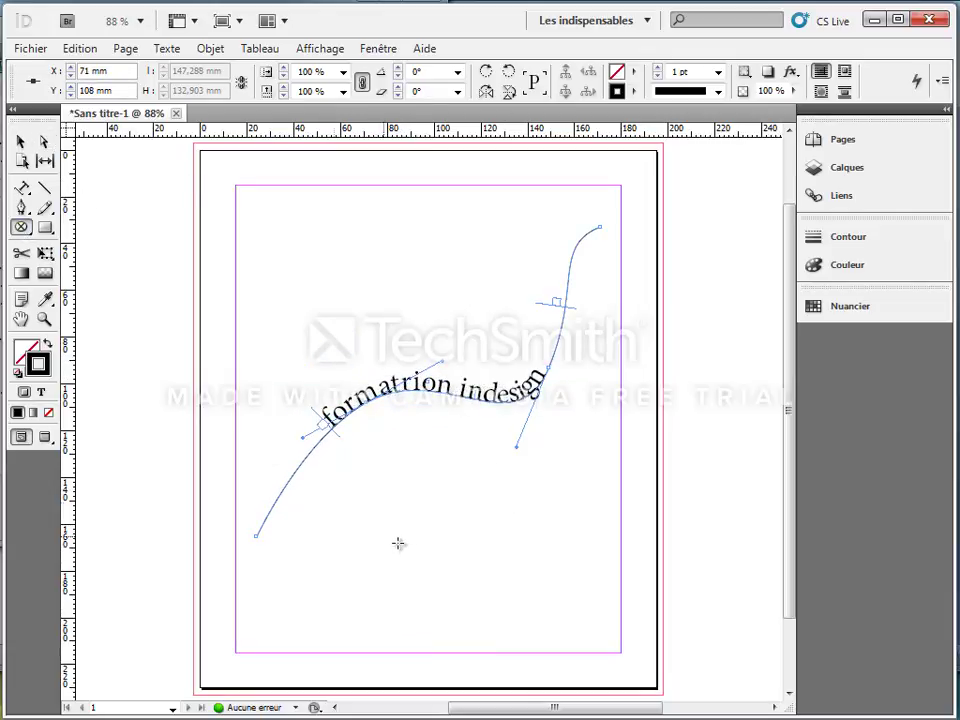
pyautogui.moveTo(355, 447); pyautogui.dragTo(526, 612)
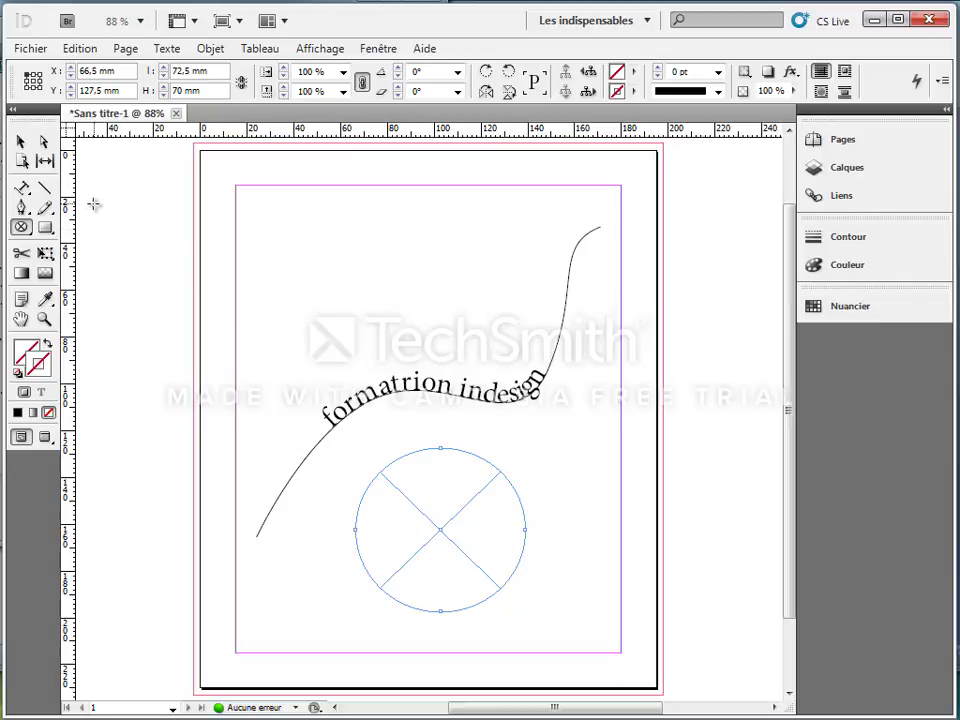
pyautogui.click(27, 190)
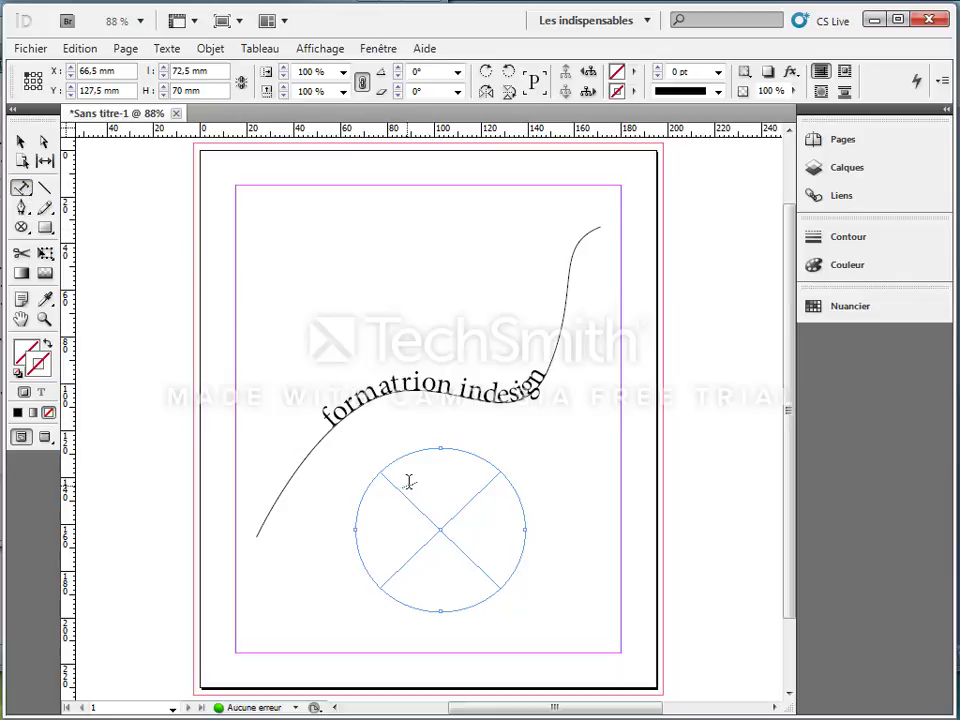
pyautogui.click(429, 446)
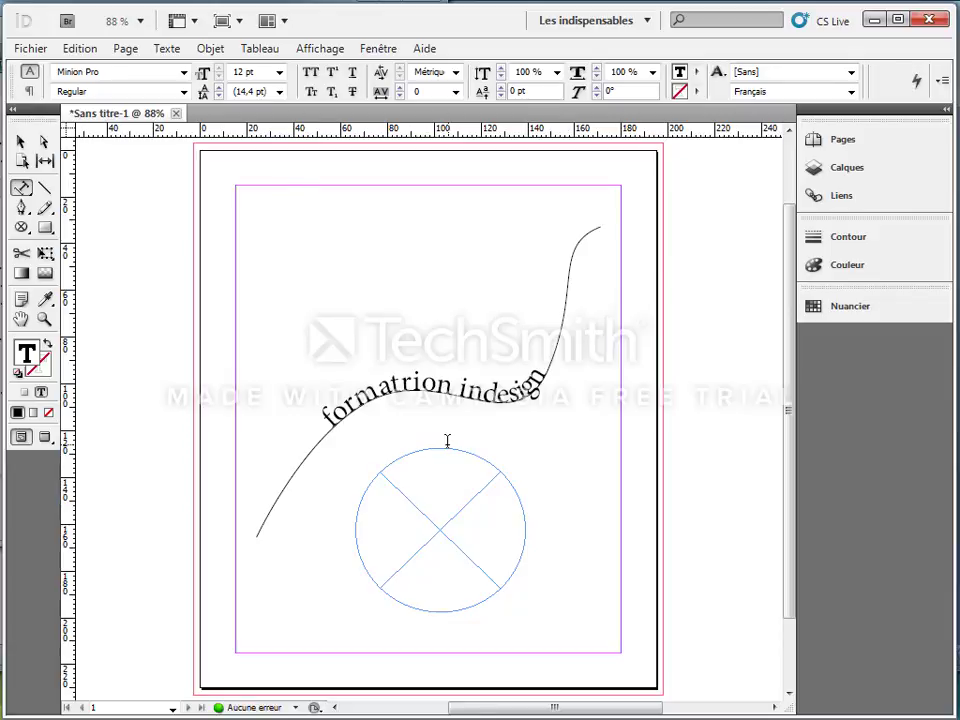
pyautogui.click(166, 49)
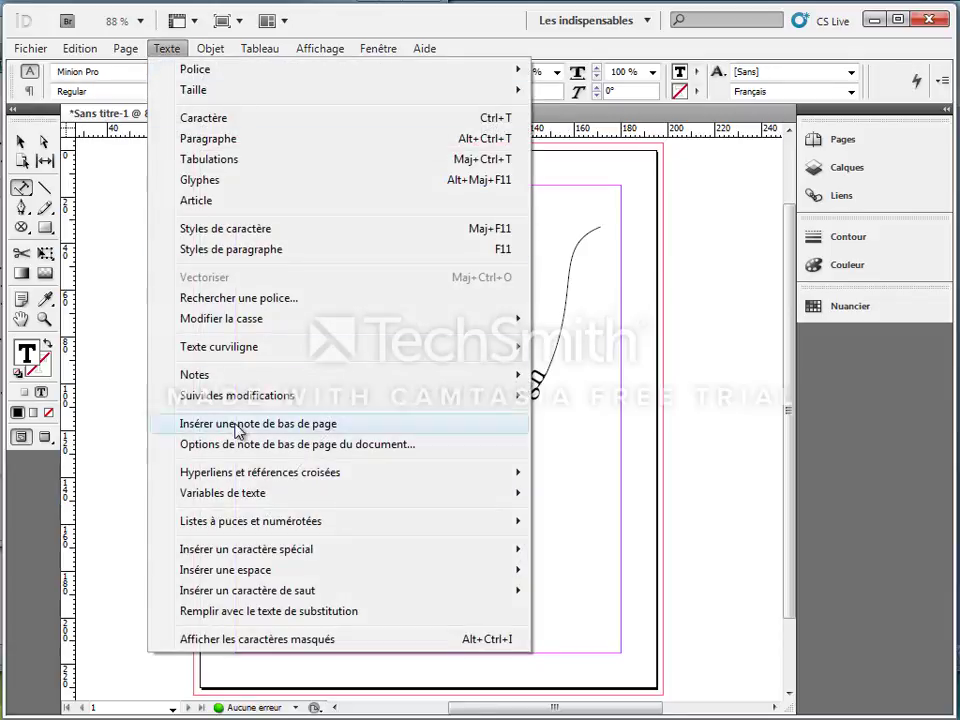
pyautogui.click(236, 611)
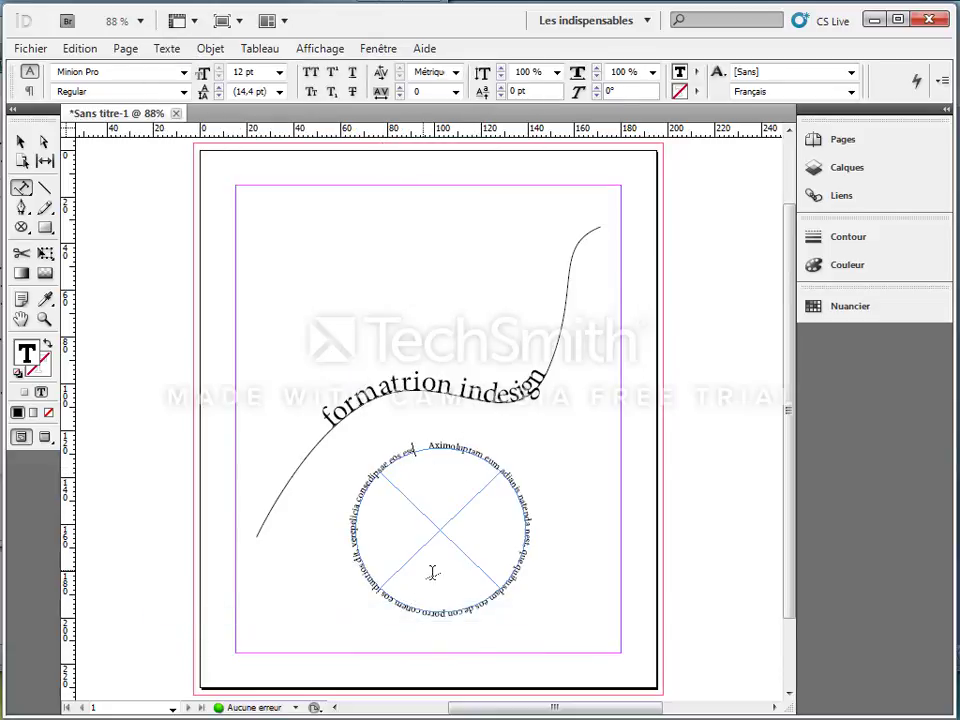
# - Shift the start bracket of the circular text slightly clockwise along the ellipse's outline
pyautogui.click(44, 141)
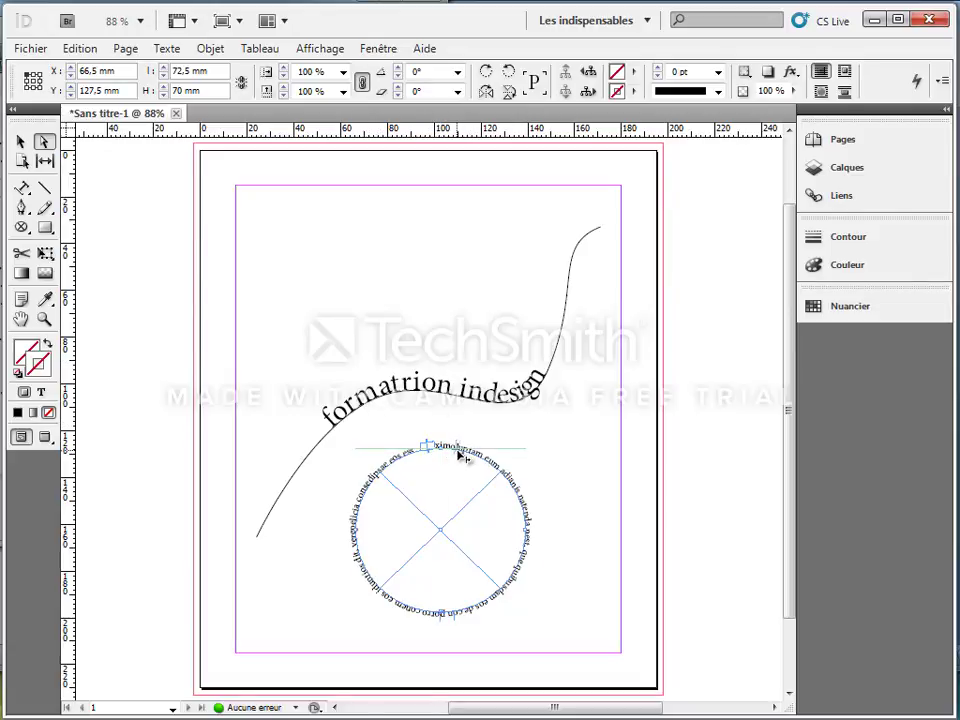
pyautogui.moveTo(429, 447); pyautogui.dragTo(458, 447)
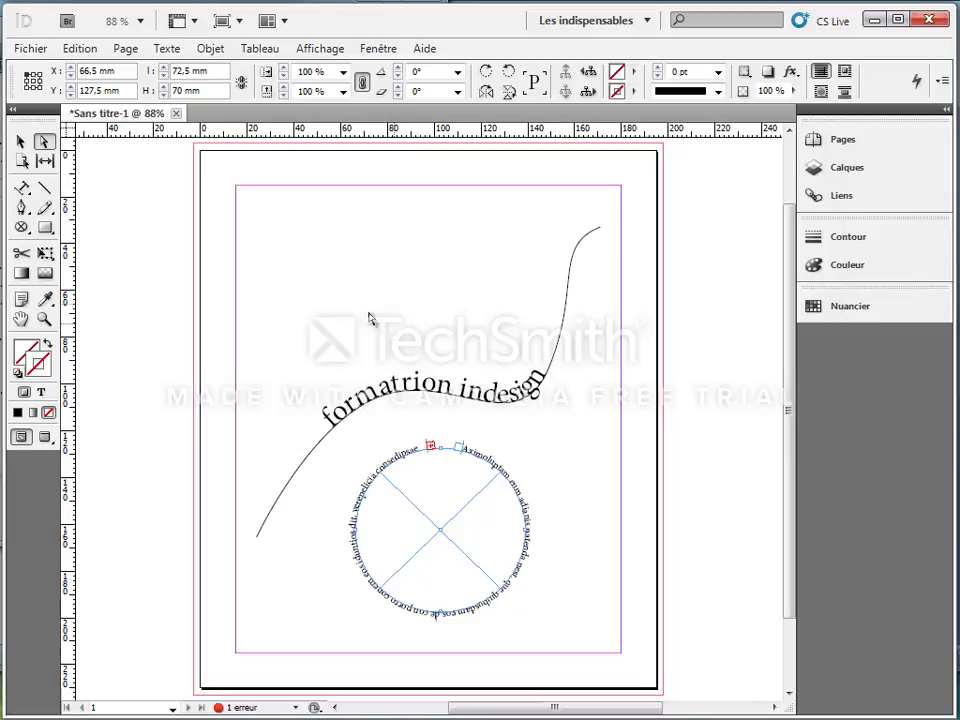
# - Select all the text on the open curve, open its type-on-a-path options, and move the dialog clear of the text
pyautogui.click(21, 187)
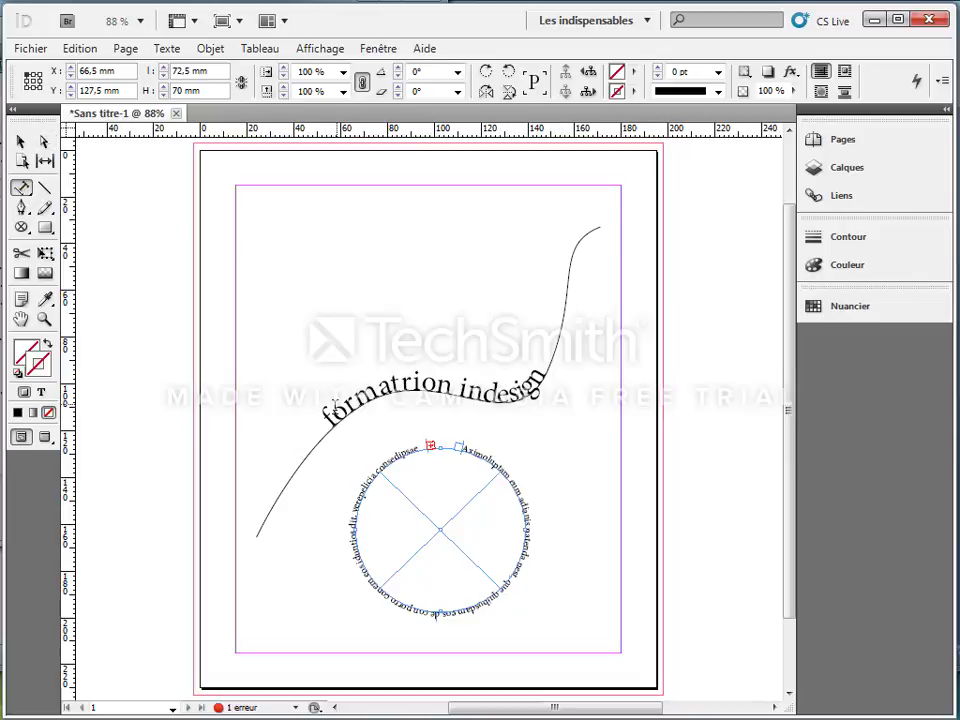
pyautogui.moveTo(326, 413); pyautogui.dragTo(550, 370)
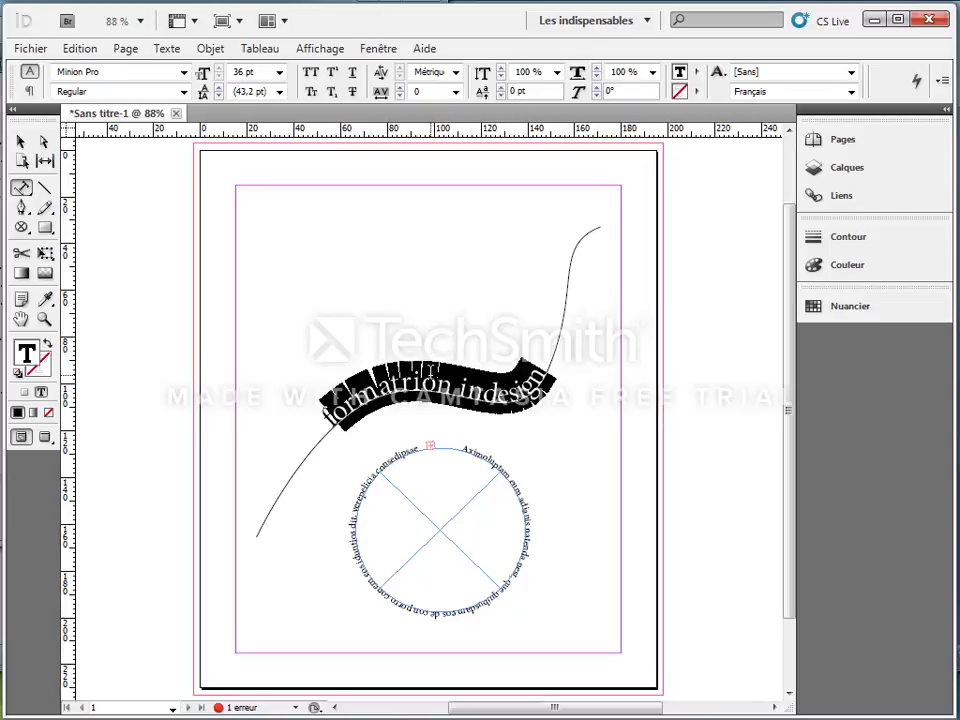
pyautogui.click(178, 54)
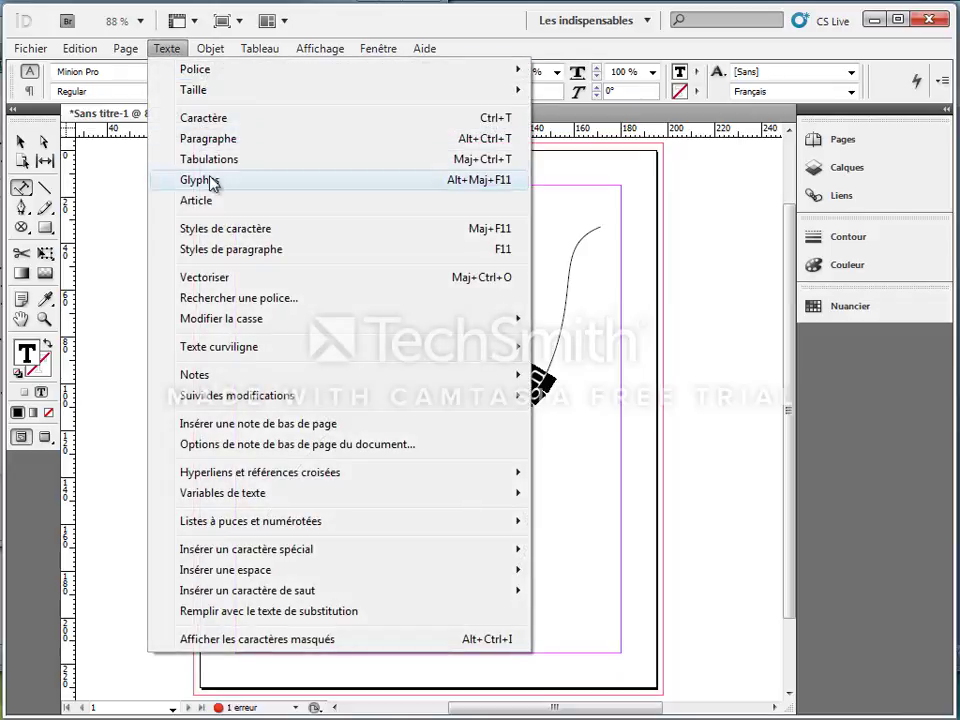
pyautogui.moveTo(226, 352)
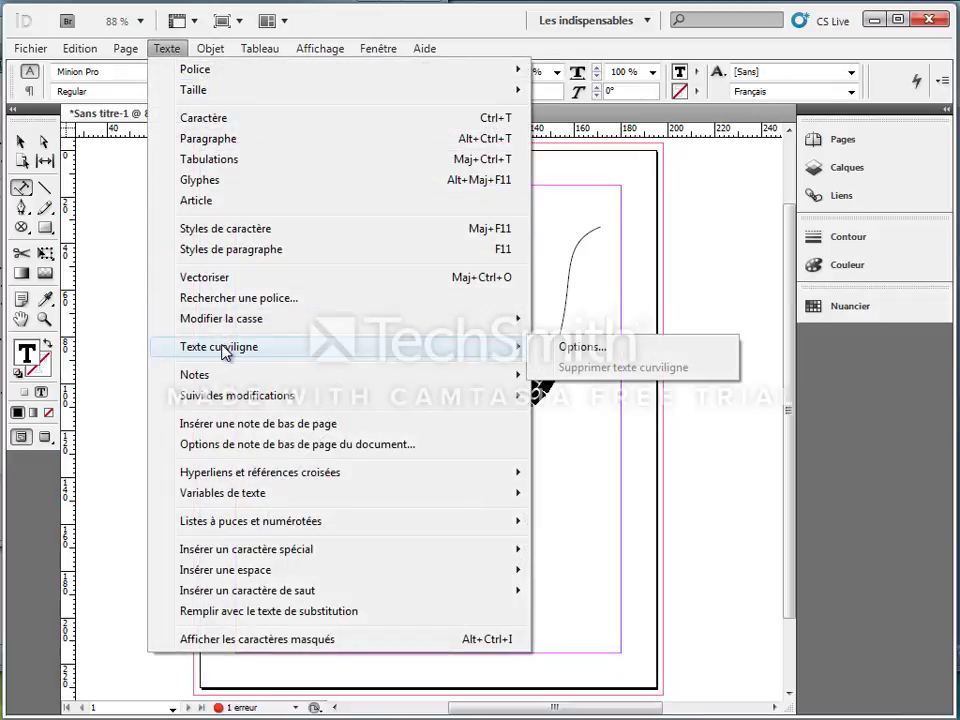
pyautogui.click(568, 348)
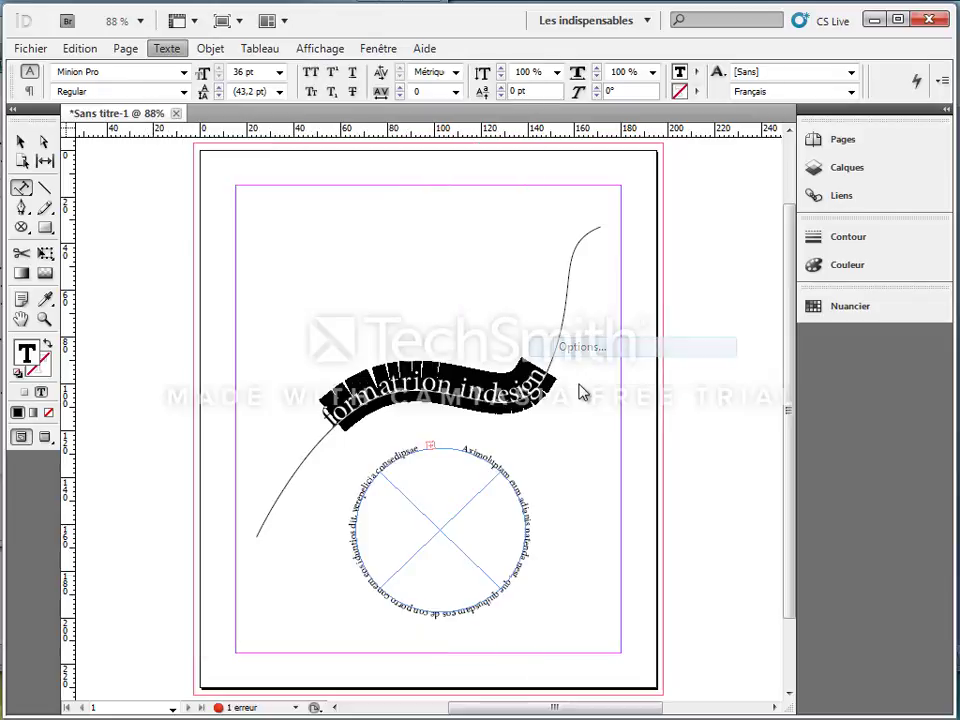
pyautogui.moveTo(493, 345); pyautogui.dragTo(400, 150)
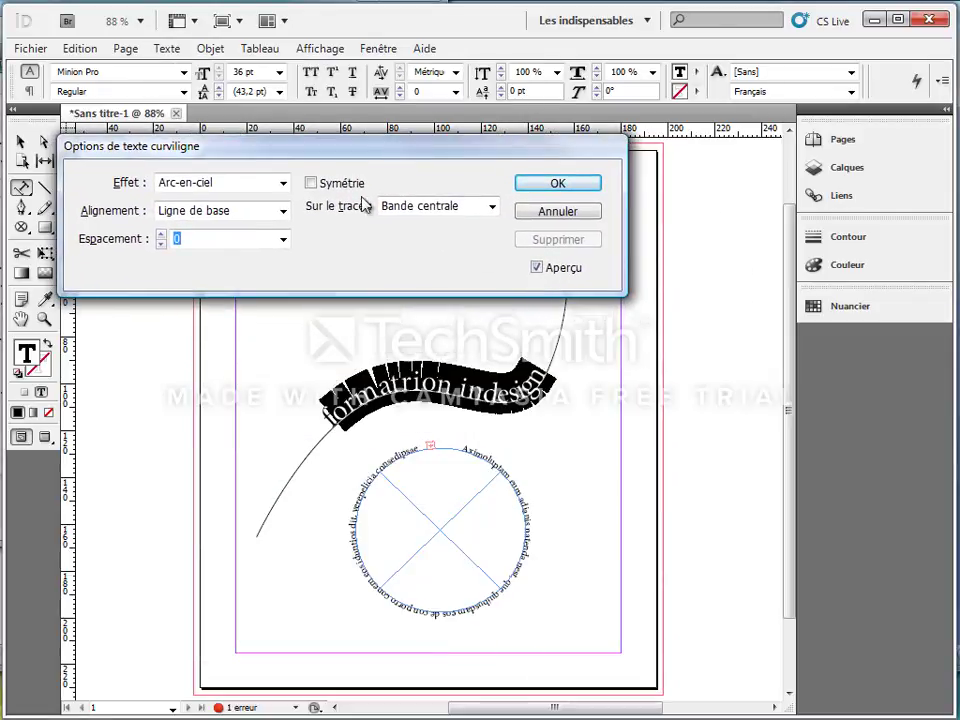
# - Try the Inclinaison, Ruban 3D and Marche d'escalier effects on the curved text
pyautogui.click(284, 185)
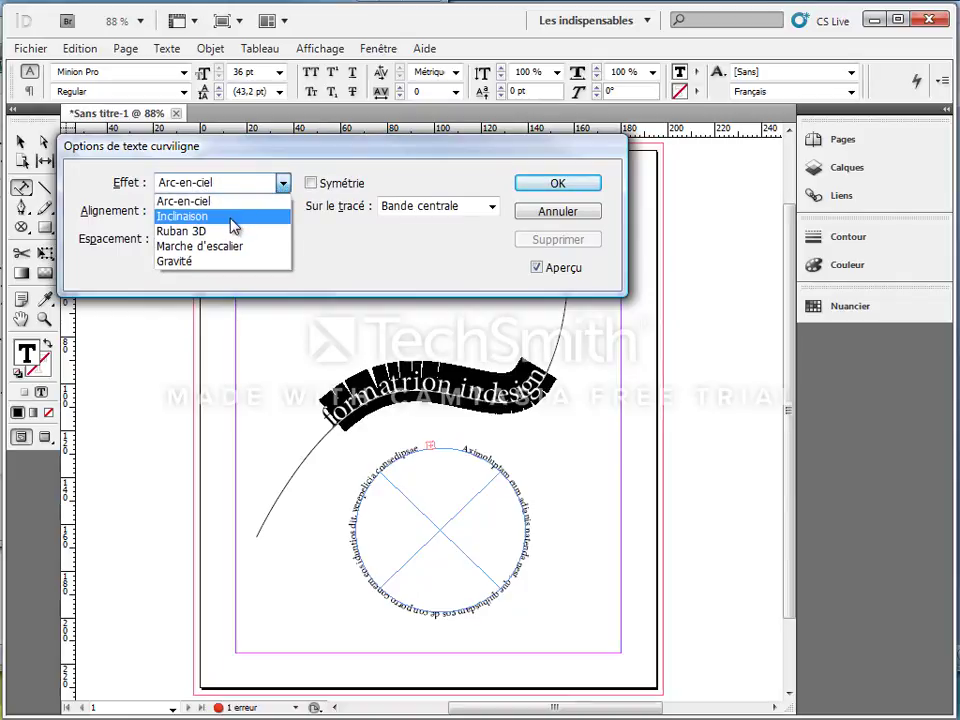
pyautogui.click(232, 216)
pyautogui.click(277, 188)
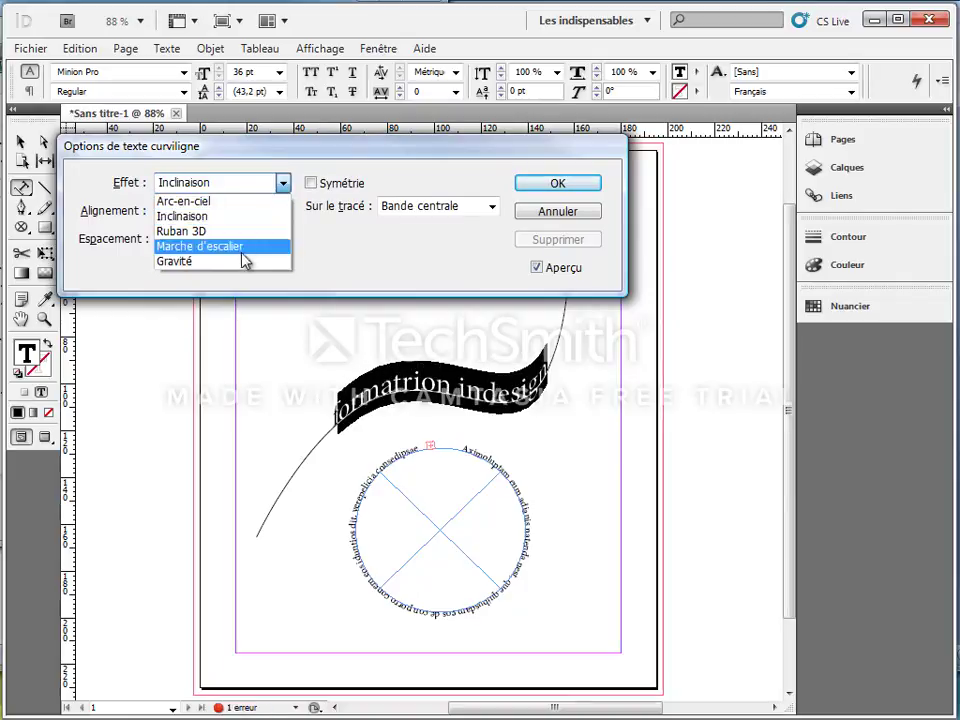
pyautogui.click(243, 230)
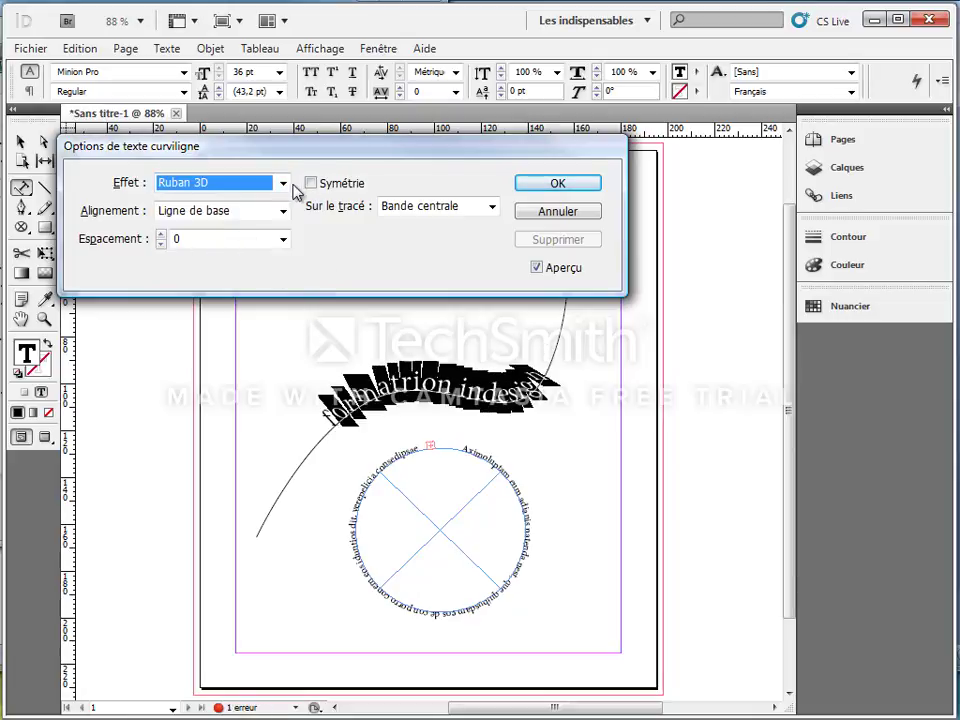
pyautogui.click(281, 184)
pyautogui.click(230, 247)
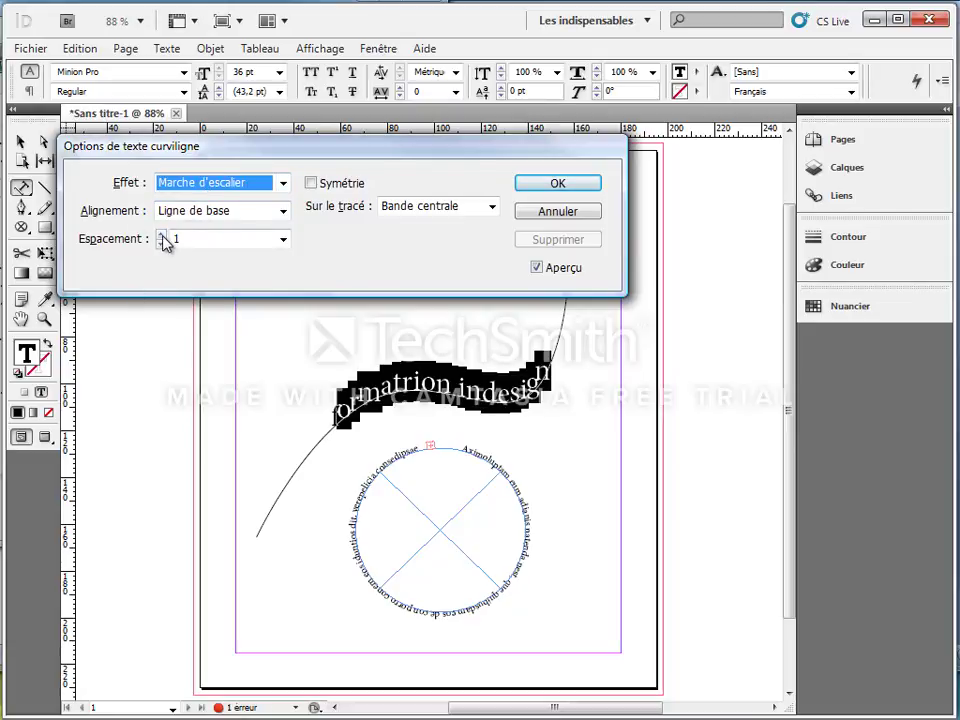
# - Set the curved text's spacing to 5 and its effect to Arc-en-ciel, and apply the options
pyautogui.click(163, 240)
pyautogui.click(163, 240)
pyautogui.click(163, 240)
pyautogui.click(163, 240)
pyautogui.click(272, 188)
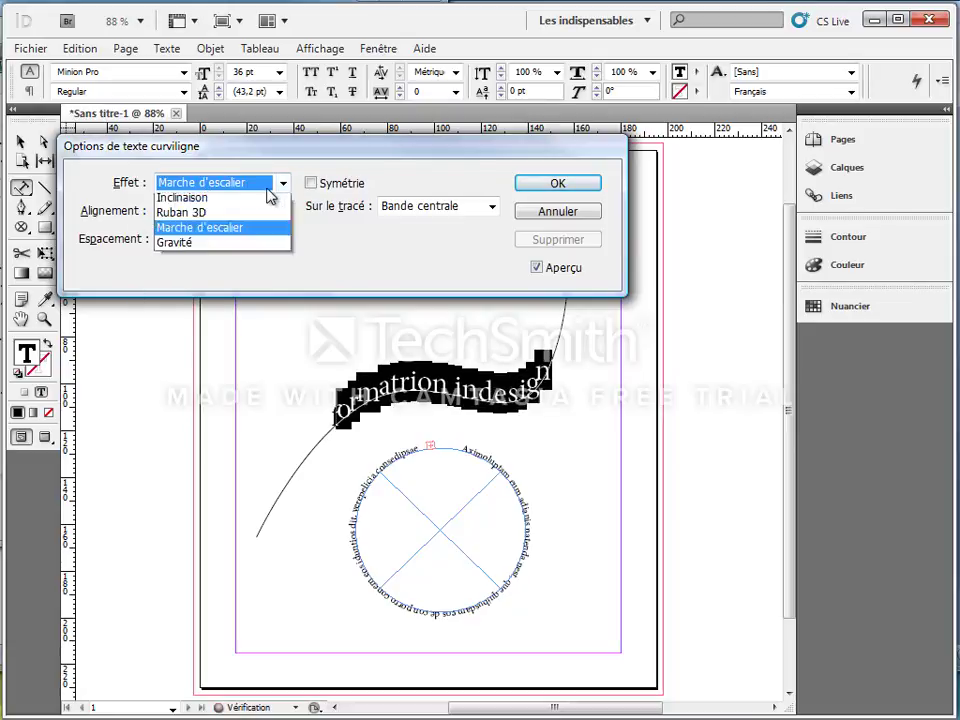
pyautogui.scroll(1, 278, 200)
pyautogui.click(280, 198)
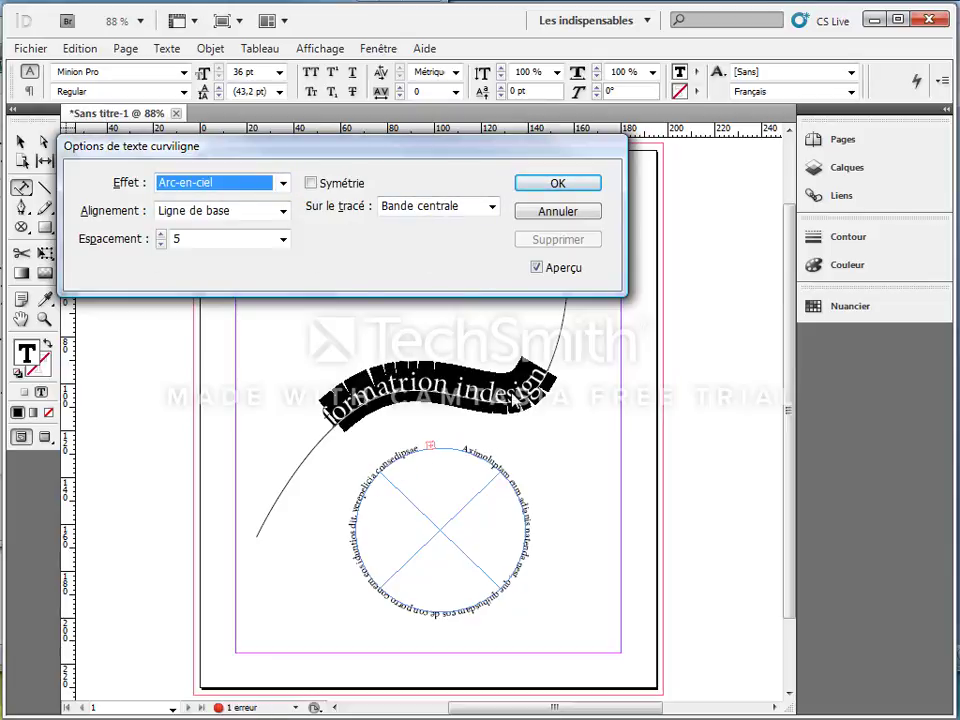
pyautogui.click(557, 183)
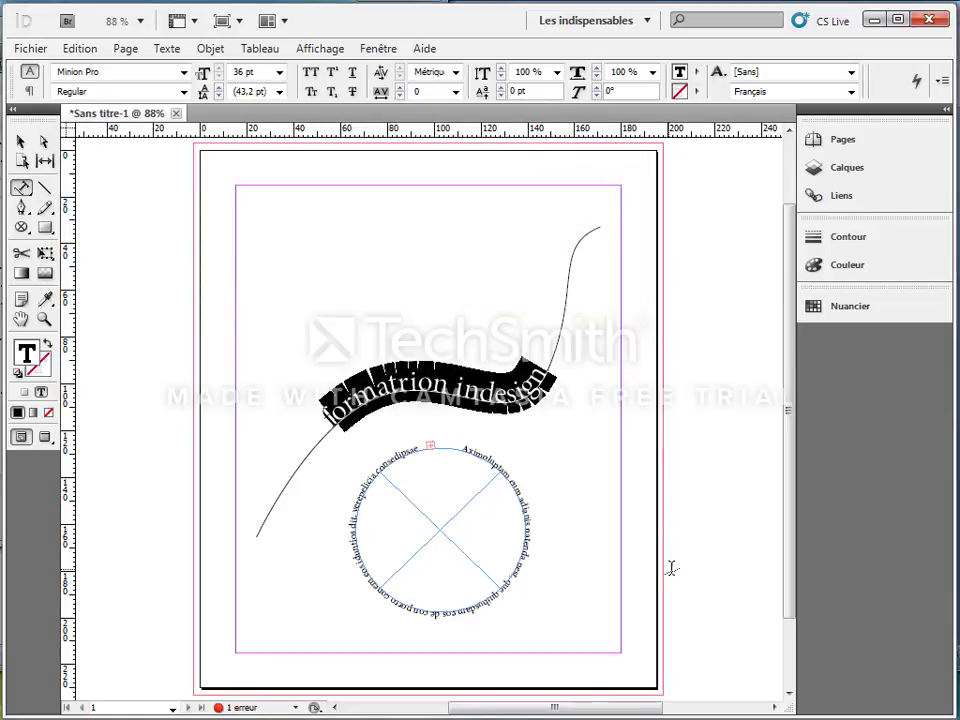